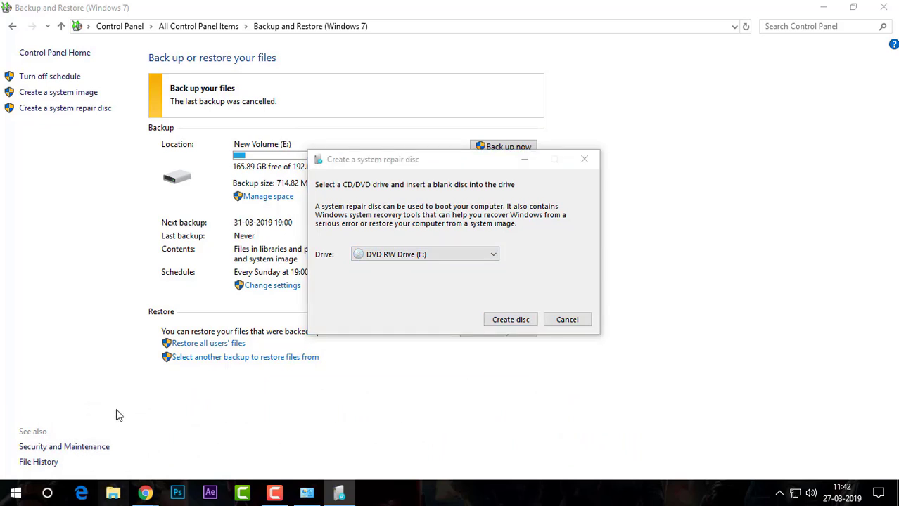
# - Create the system repair disc on DVD RW Drive (F:) and close the Dropbox Camera Upload prompt without importing
pyautogui.click(43, 197)
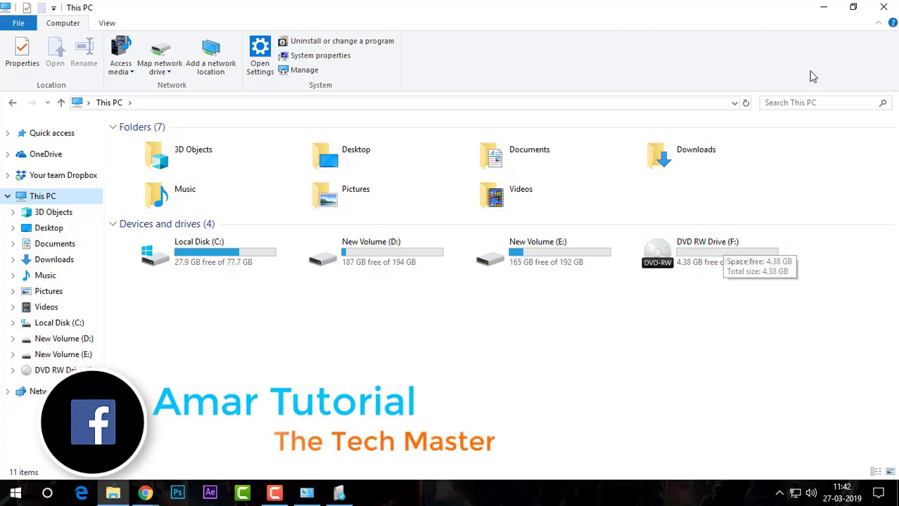
pyautogui.click(823, 7)
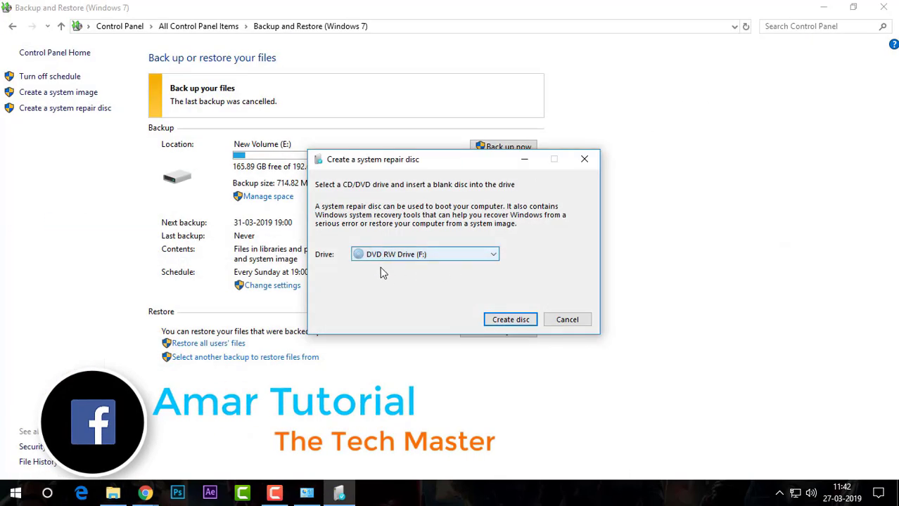
pyautogui.click(509, 320)
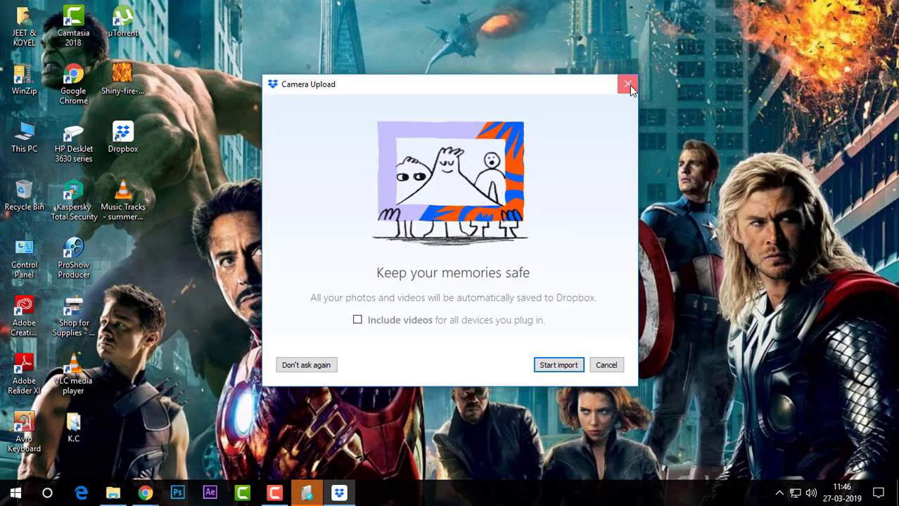
pyautogui.click(628, 85)
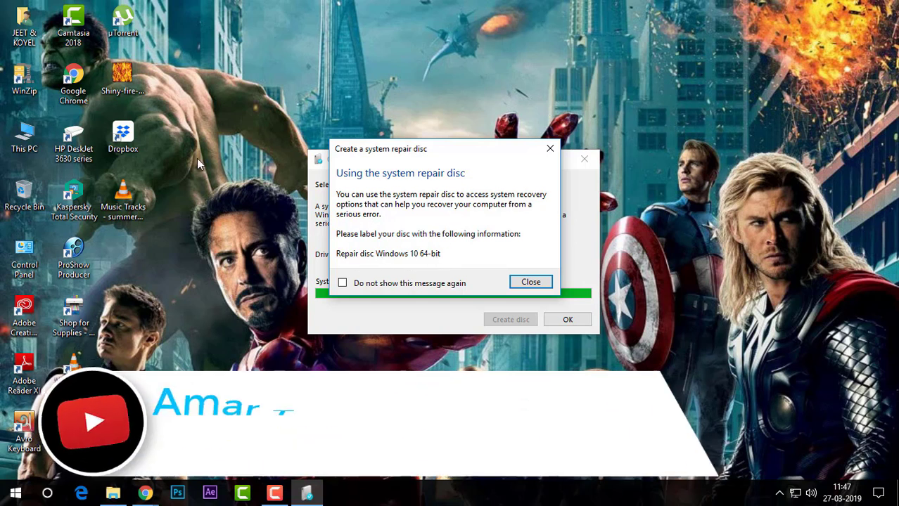
# - Check the system type in the properties of This PC and close the System window
pyautogui.click(26, 138)
pyautogui.rightClick(26, 139)
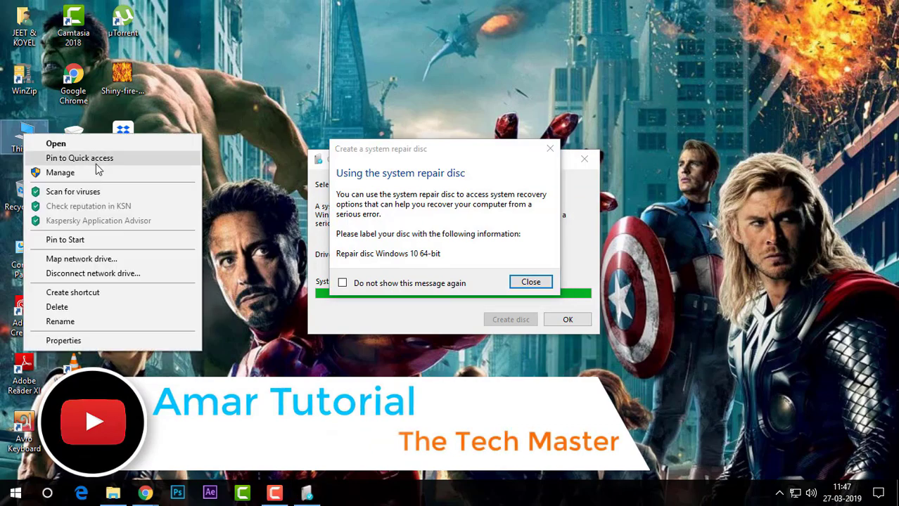
pyautogui.click(109, 339)
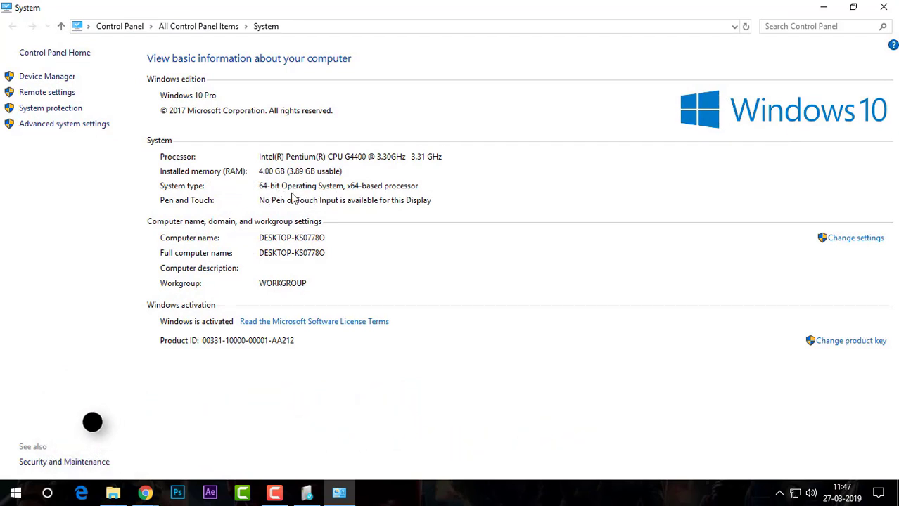
pyautogui.click(882, 7)
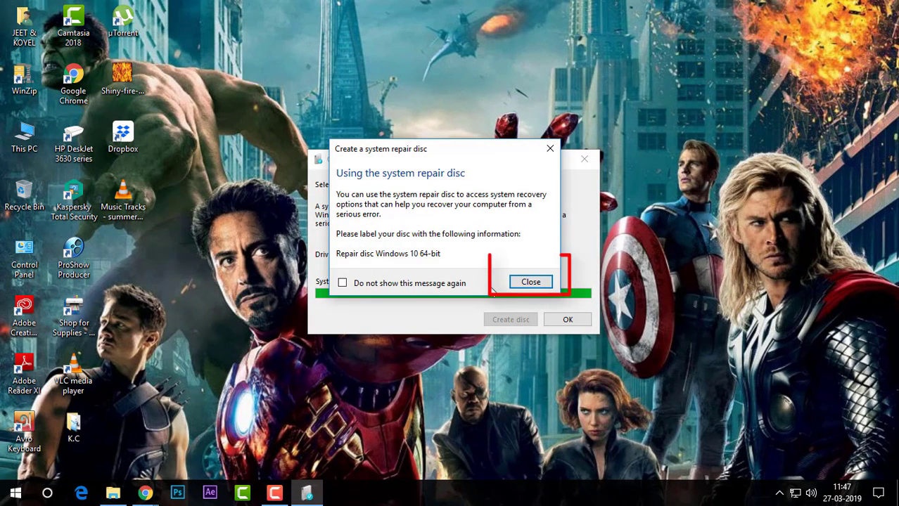
# - Close the message about using the repair disc and finish the system repair disc dialog
pyautogui.click(531, 282)
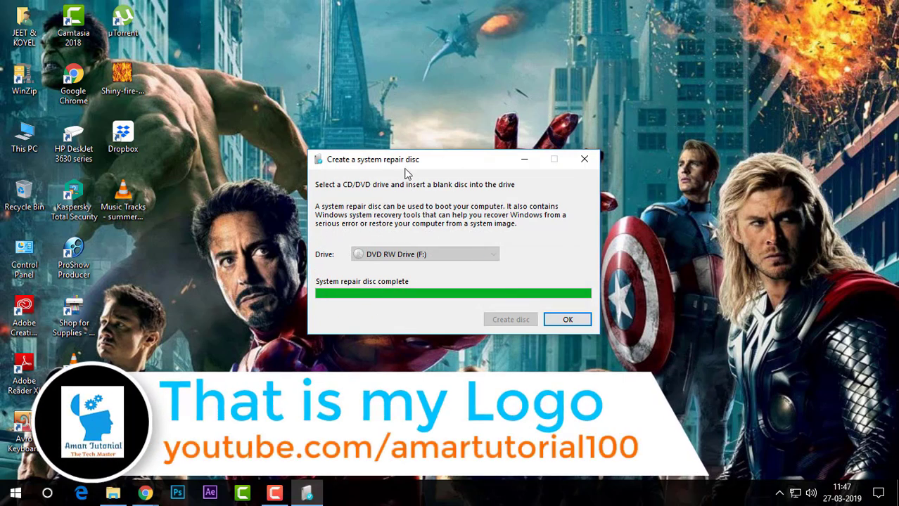
pyautogui.click(562, 321)
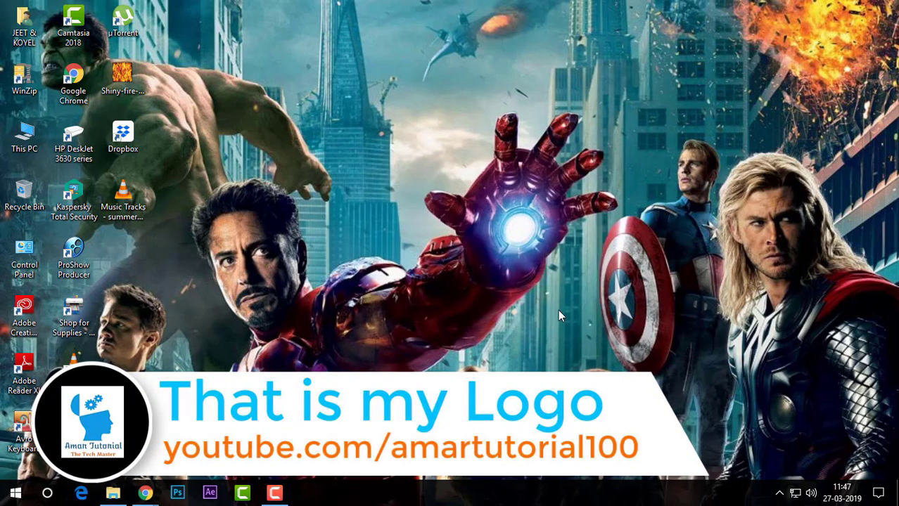
pyautogui.rightClick(419, 96)
pyautogui.click(441, 132)
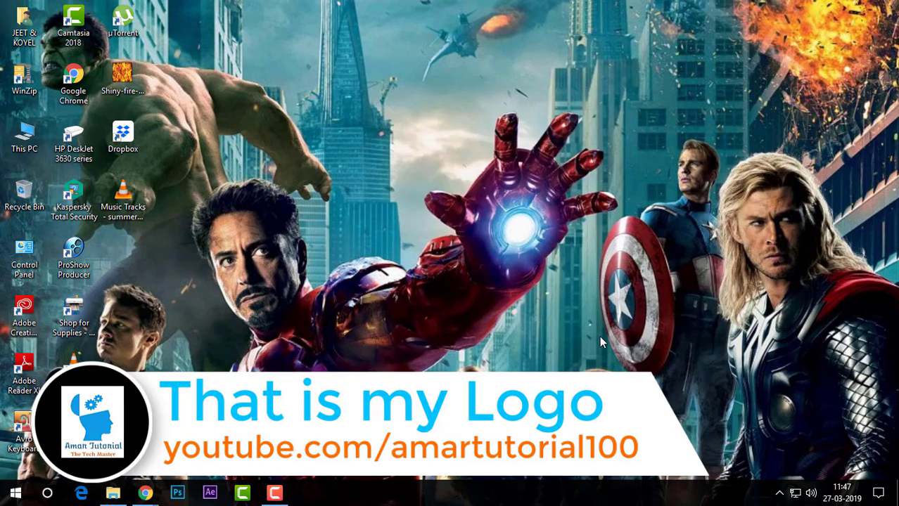
pyautogui.click(779, 493)
pyautogui.click(275, 141)
# - Open This PC in a maximized window and eject the repair disc from DVD RW Drive (F:)
pyautogui.doubleClick(24, 137)
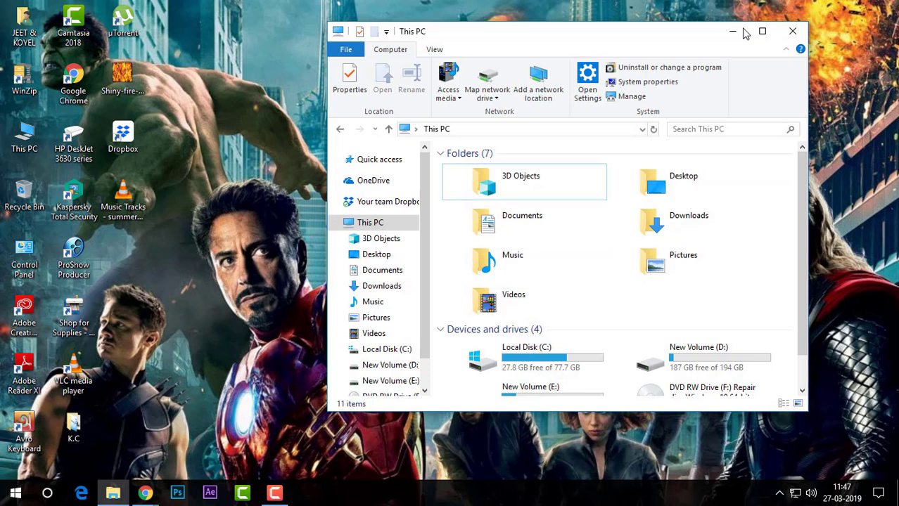
pyautogui.click(762, 31)
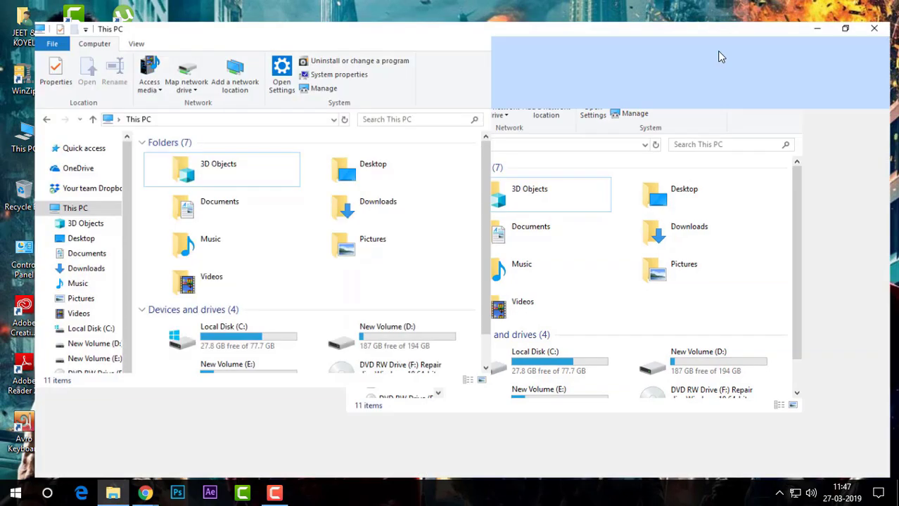
pyautogui.click(700, 262)
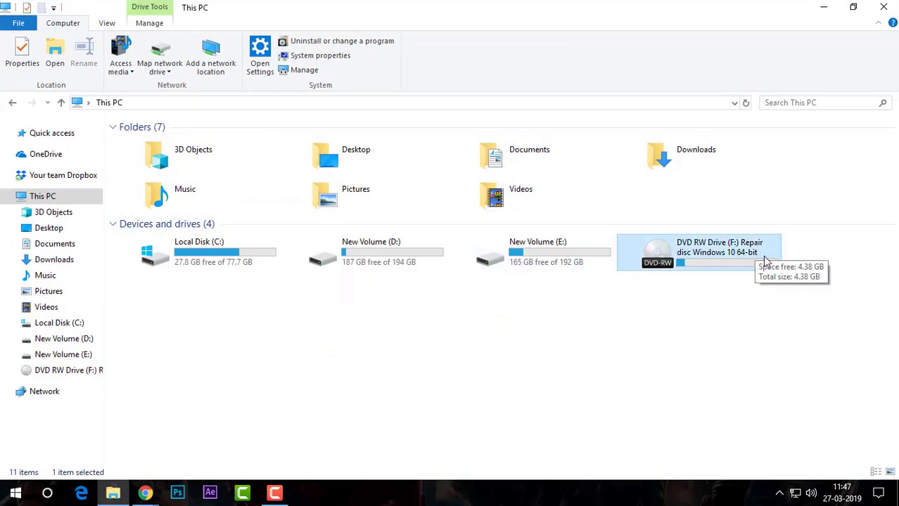
pyautogui.rightClick(701, 255)
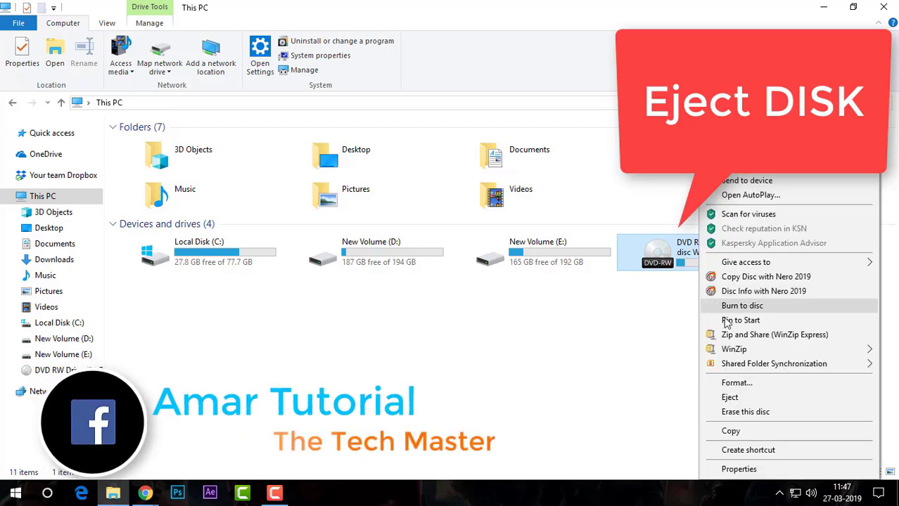
pyautogui.click(731, 398)
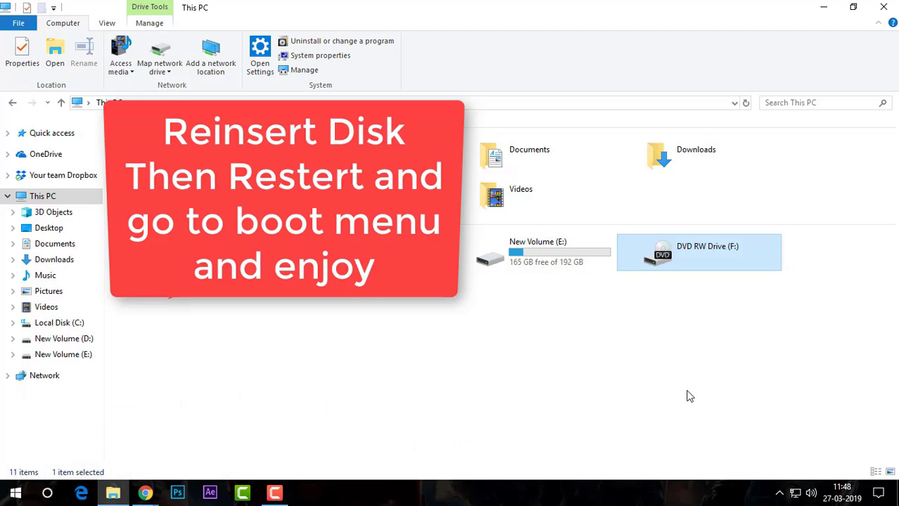
pyautogui.rightClick(686, 391)
pyautogui.click(681, 290)
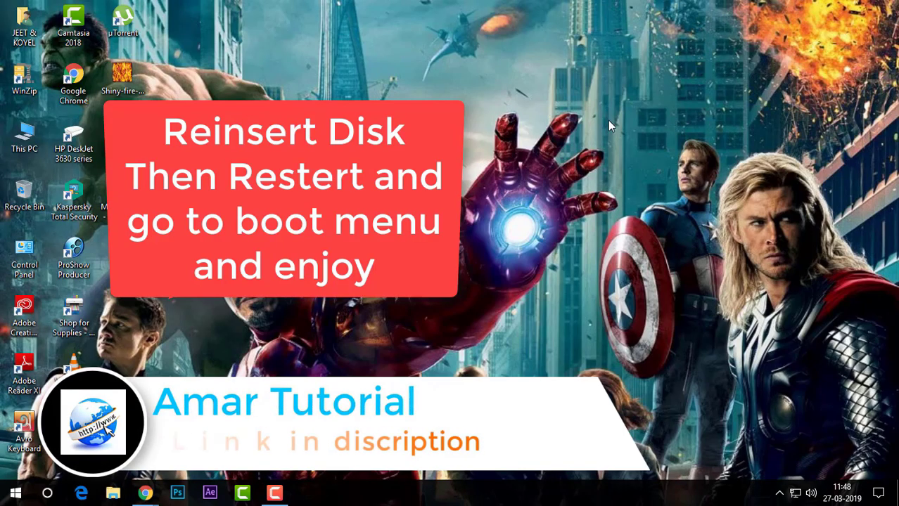
pyautogui.rightClick(605, 112)
pyautogui.click(640, 148)
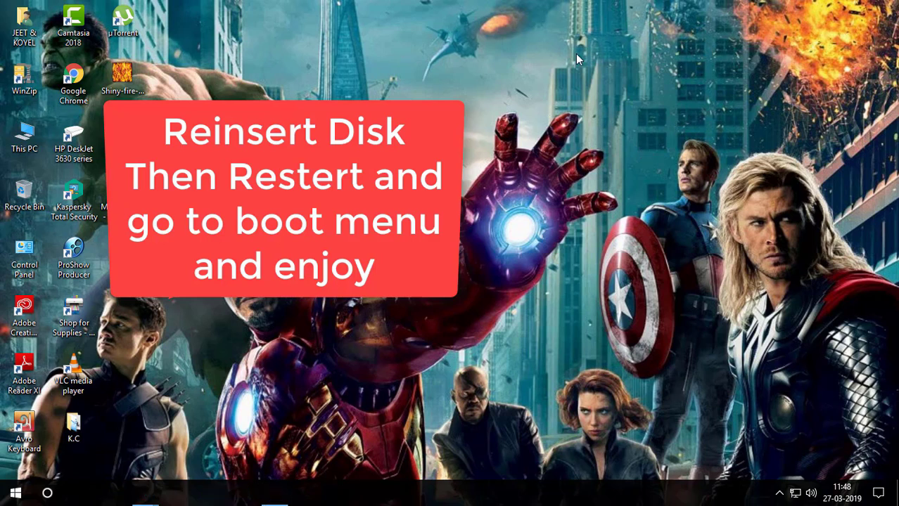
pyautogui.rightClick(538, 86)
pyautogui.click(595, 127)
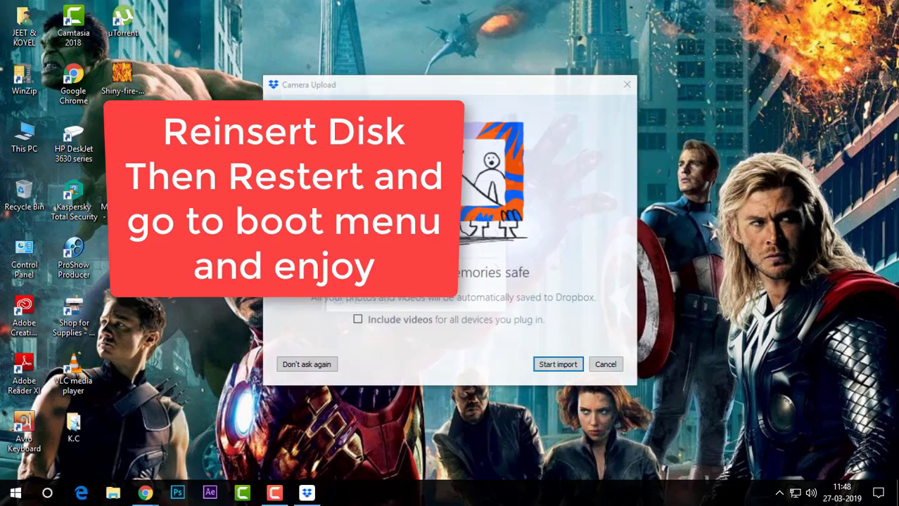
# - Cancel the Dropbox Camera Upload import
pyautogui.click(606, 366)
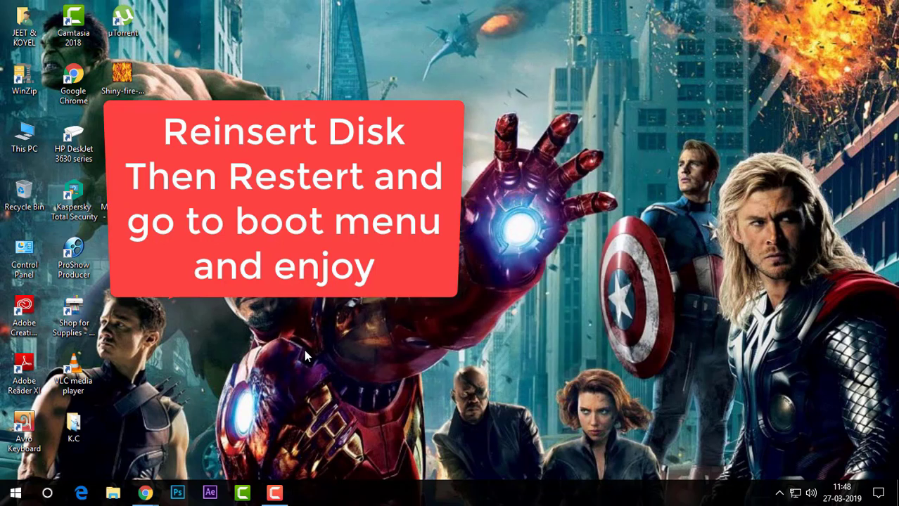
pyautogui.rightClick(381, 132)
pyautogui.press('Escape')
pyautogui.rightClick(352, 102)
pyautogui.rightClick(369, 114)
pyautogui.click(392, 155)
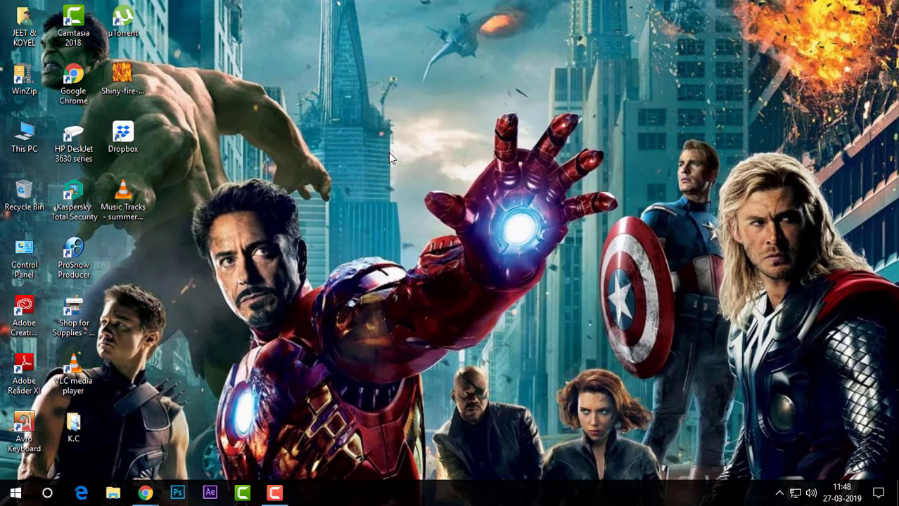
# - View the files on the repair disc in DVD RW Drive (F:) from This PC and close the window
pyautogui.doubleClick(24, 137)
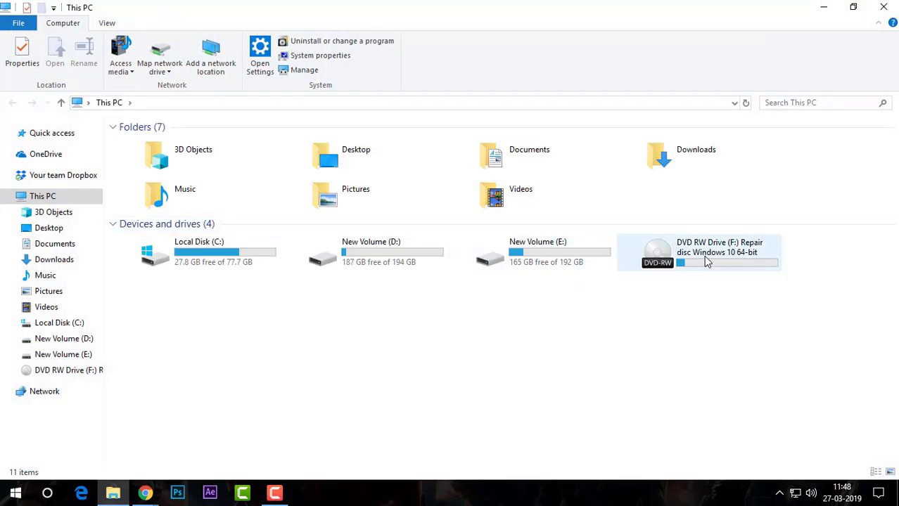
pyautogui.doubleClick(725, 266)
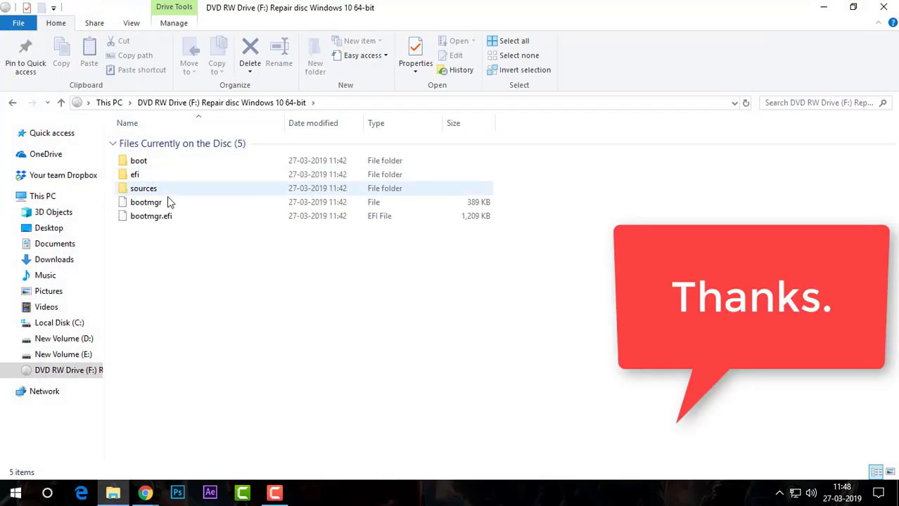
pyautogui.click(883, 7)
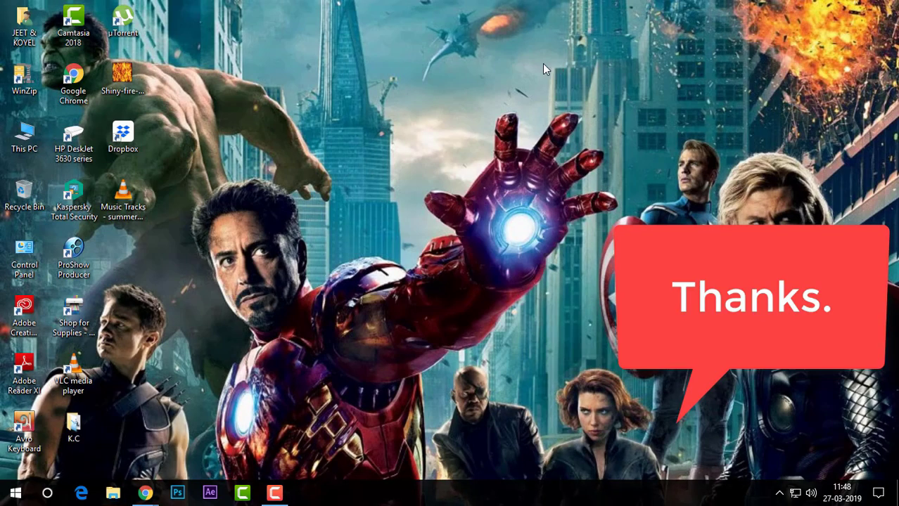
pyautogui.rightClick(527, 69)
pyautogui.click(573, 106)
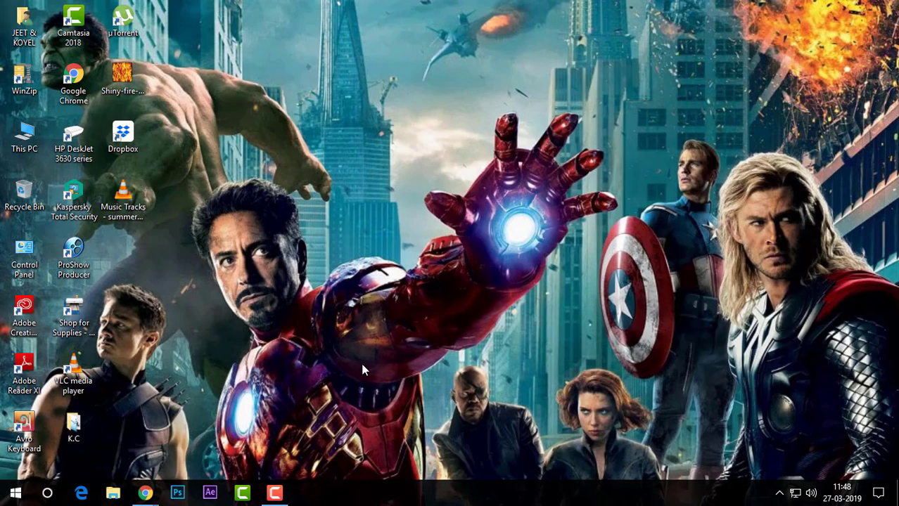